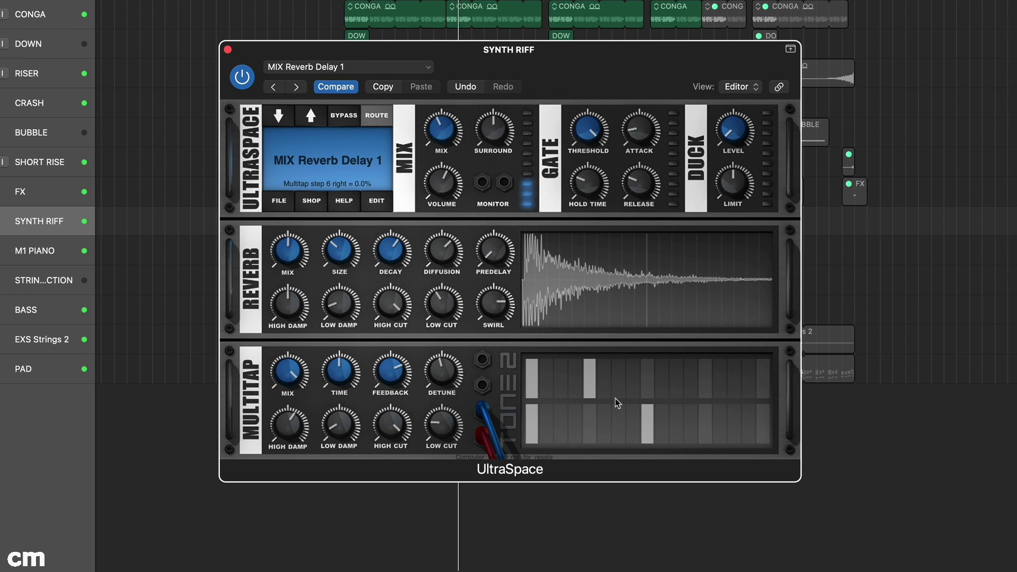
Step: Browse the preset list of the SYNTH RIFF reverb, keeping MIX Reverb Delay 1 loaded
left_click(336, 155)
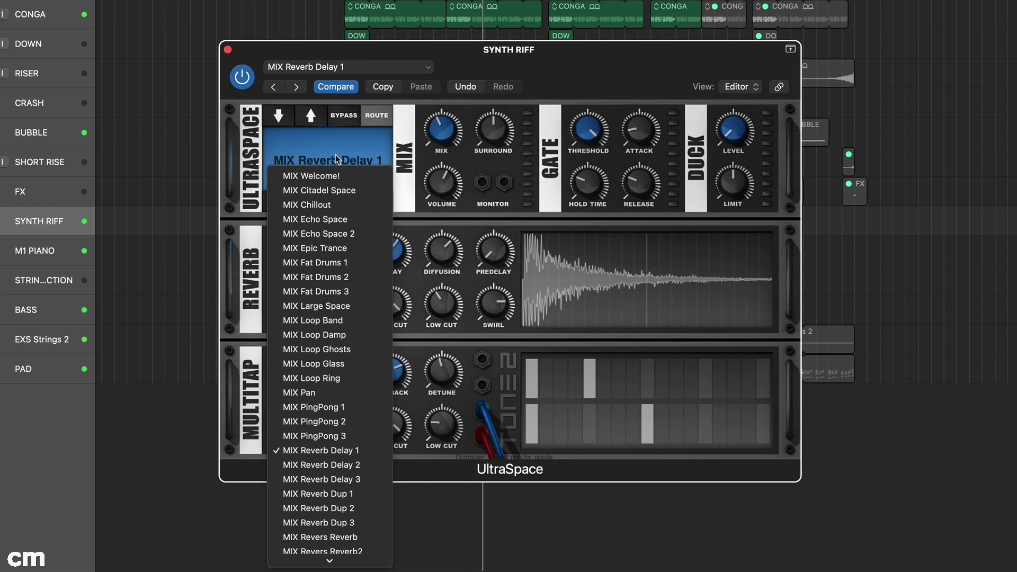
left_click(335, 155)
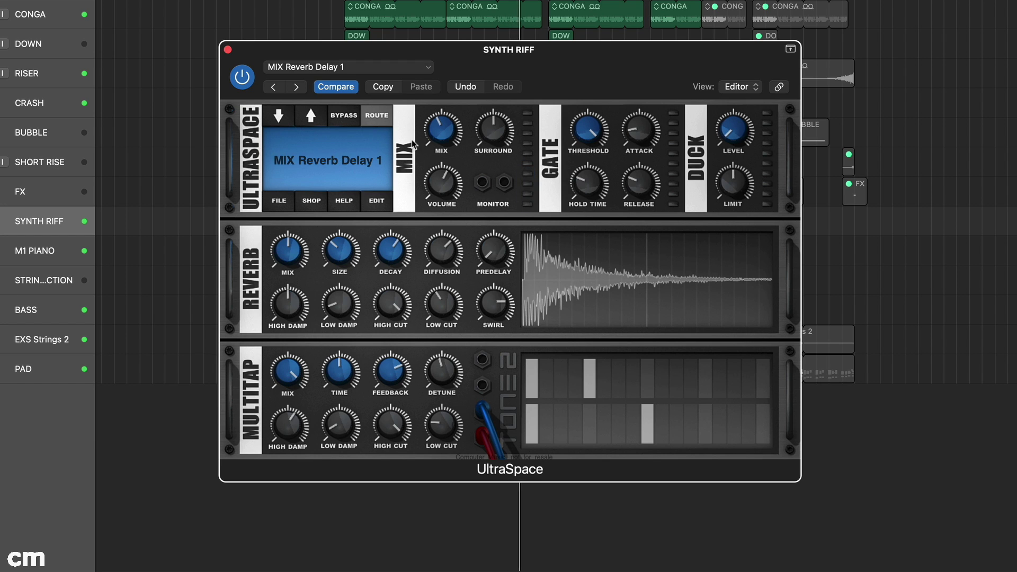
Step: Adjust the overall mix and volume, and briefly audition only the wet signal
mouse_move(443, 135)
left_click_drag(443, 183, 444, 214)
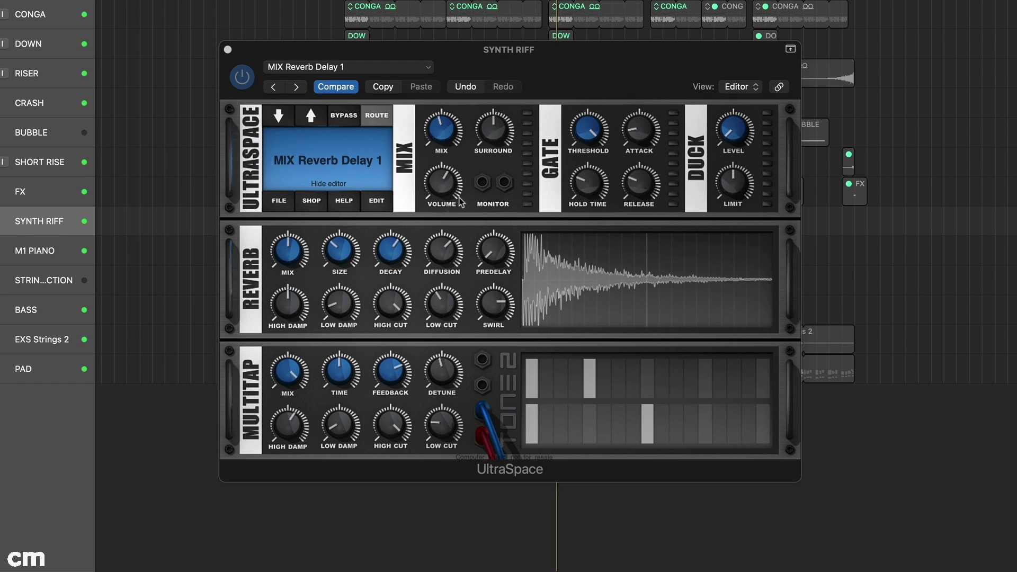
left_click(484, 187)
left_click(483, 186)
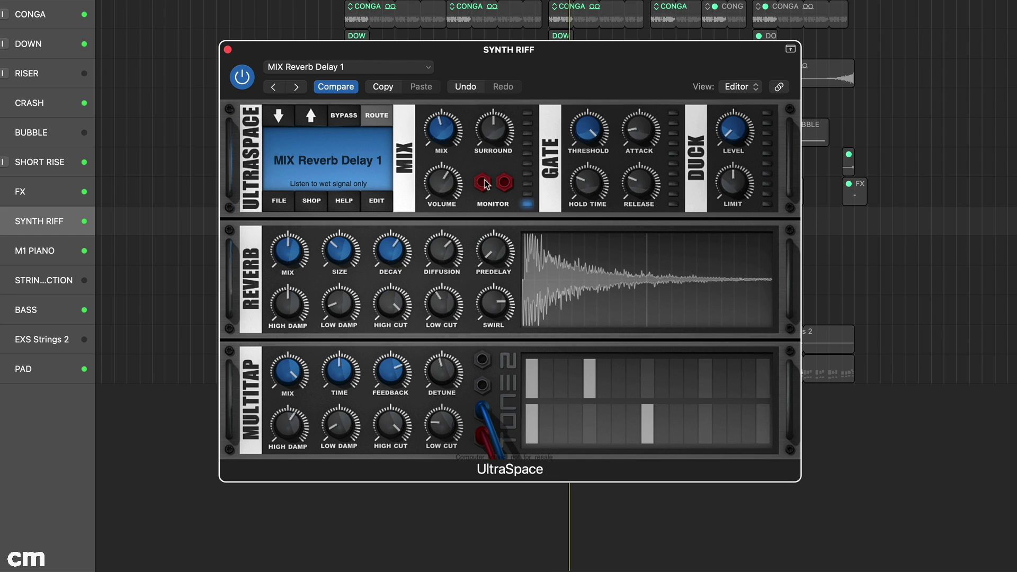
left_click(486, 184)
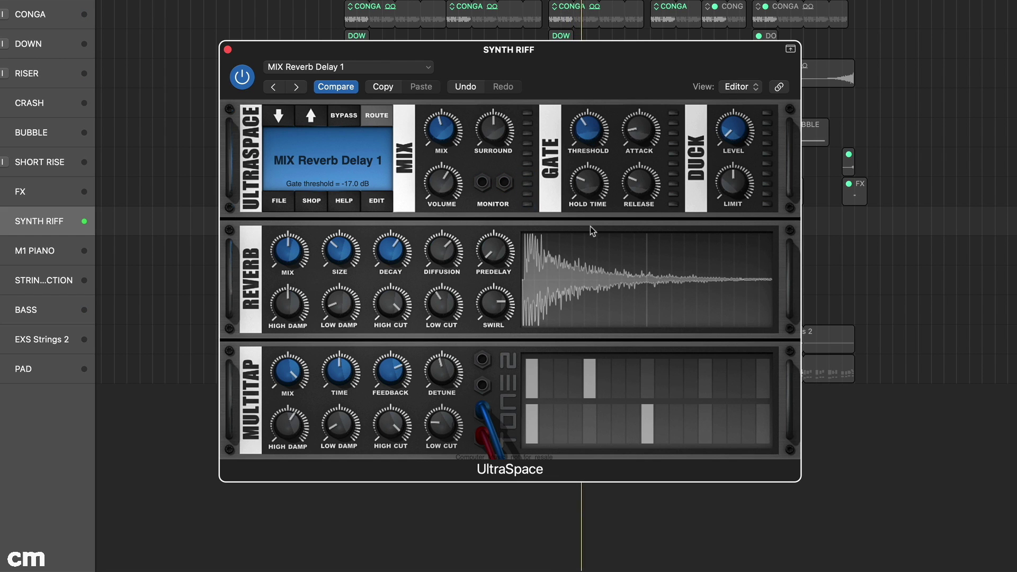
Step: Turn the gate threshold and ducking limit down to minimum, with the ducking level fully up
left_click_drag(592, 232, 591, 289)
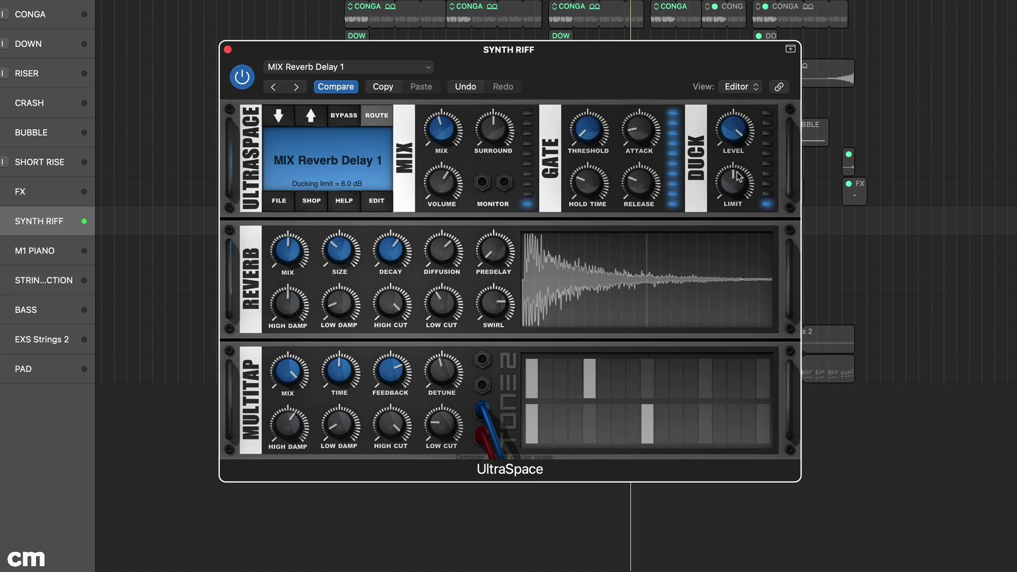
left_click_drag(737, 184, 740, 390)
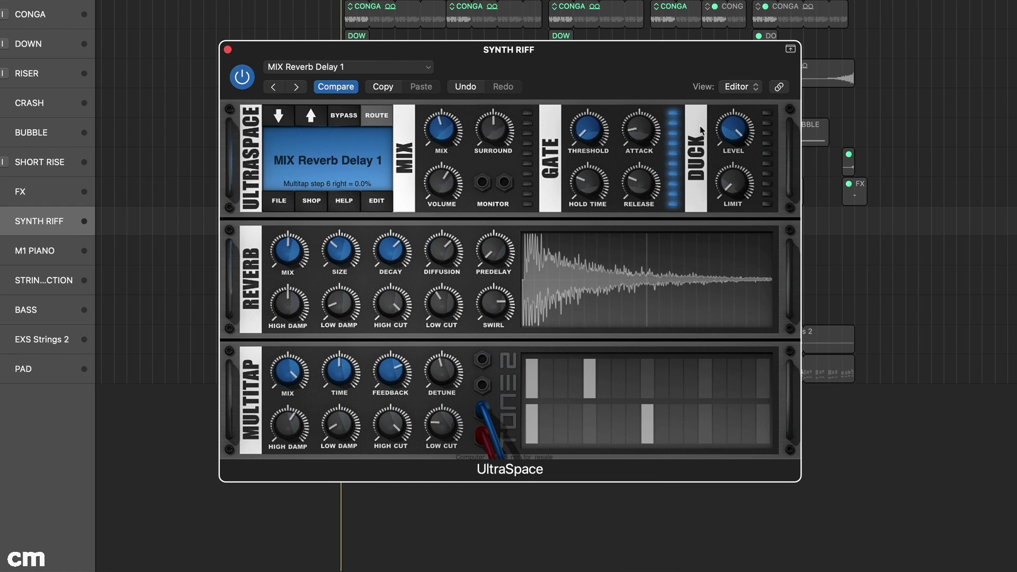
Step: Sweep the reverb decay up to about 88% and back down
mouse_move(397, 243)
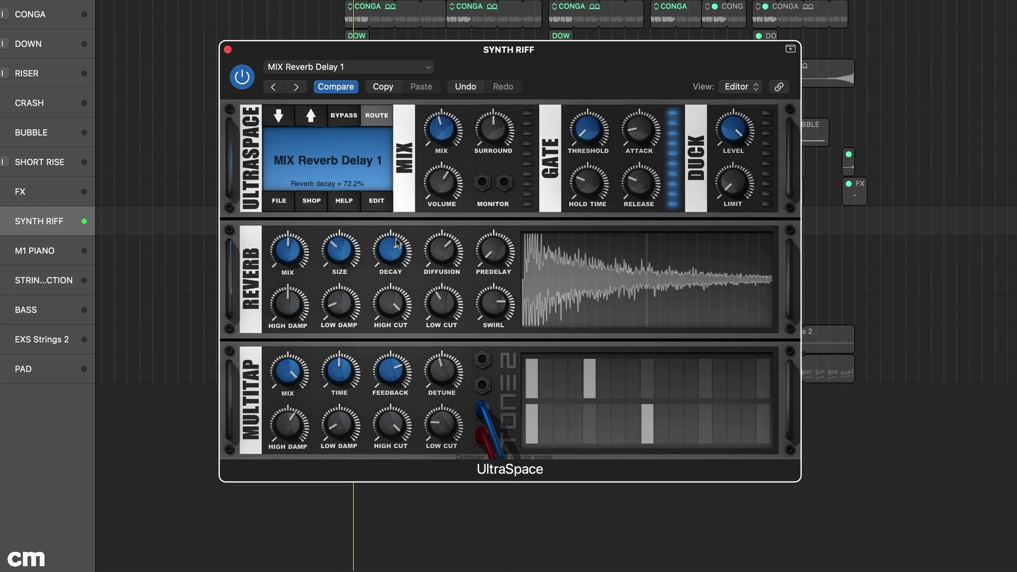
left_click_drag(397, 243, 396, 229)
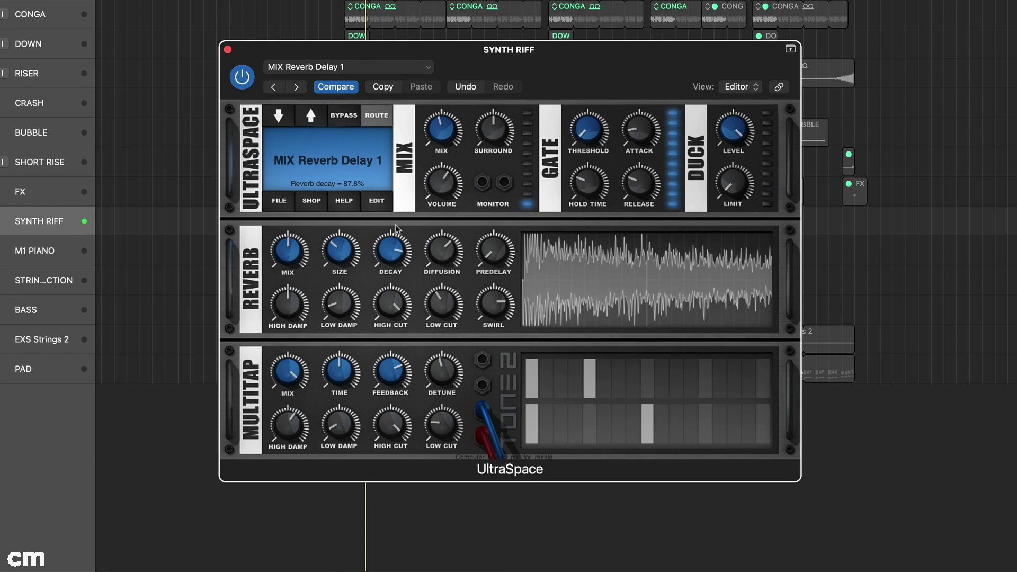
Step: Add multitap echoes on left-channel steps 9 and 11 and right-channel steps 6, 13, 14 and 16
left_click(617, 414)
left_click(661, 380)
left_click(689, 379)
left_click(718, 415)
left_click(734, 421)
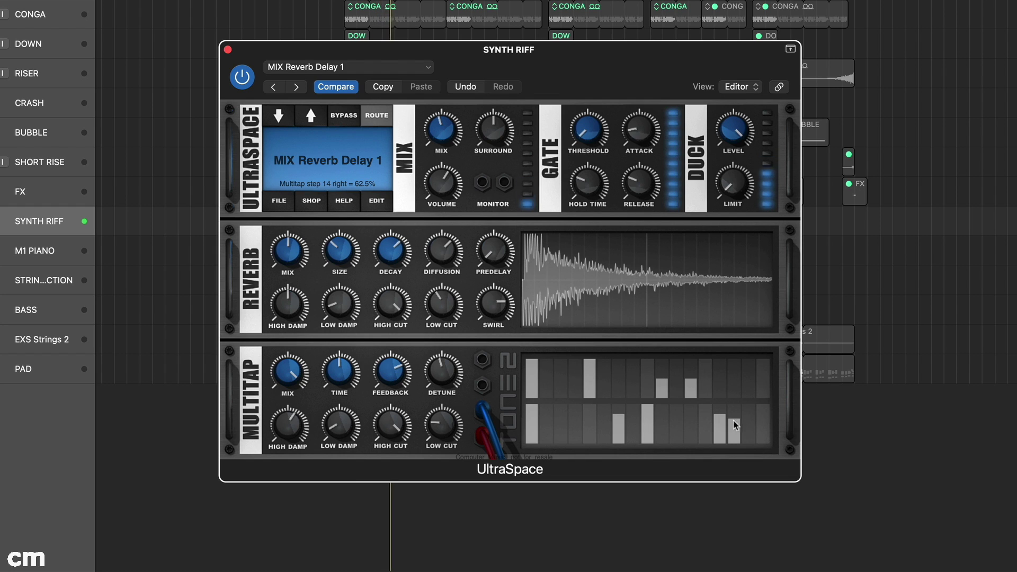
left_click(763, 430)
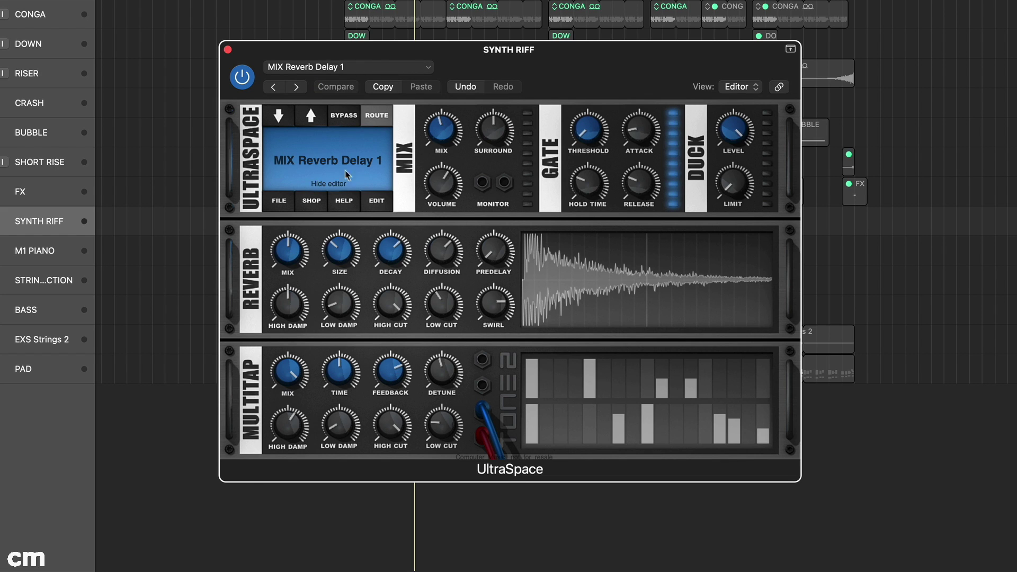
Step: Load the REV Hall Big preset on SYNTH RIFF and set its overall mix level to about 31%
left_click(330, 160)
scroll(296, 407, "down", 10)
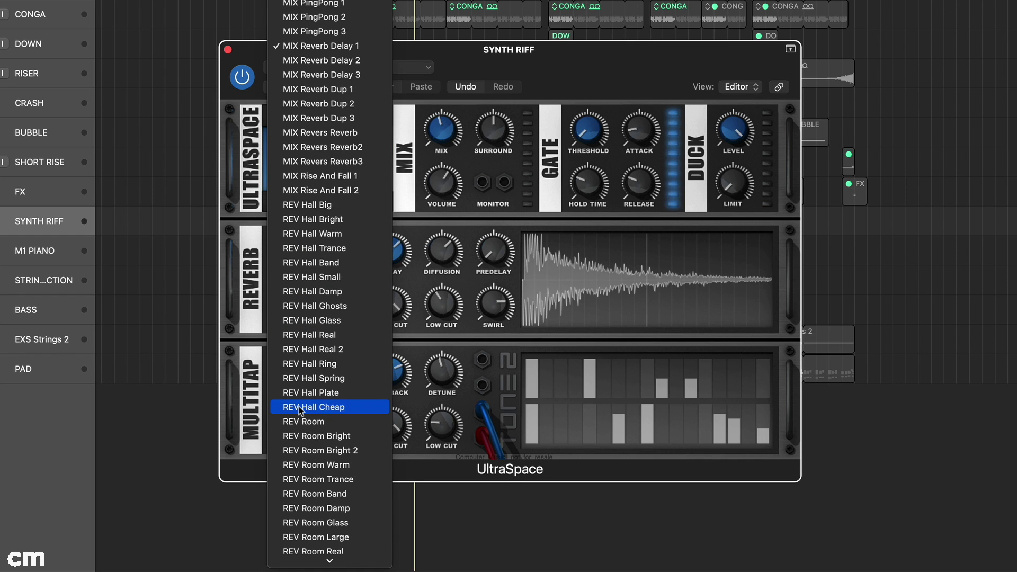
left_click(344, 209)
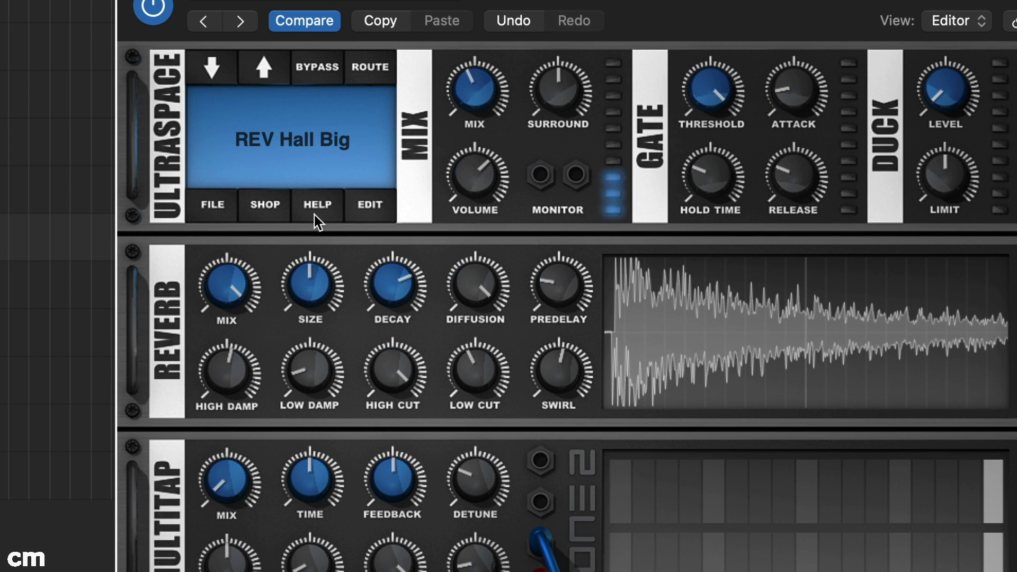
mouse_move(464, 97)
mouse_move(464, 97)
left_mouse_down()
mouse_move(463, 239)
mouse_move(467, 110)
left_mouse_up()
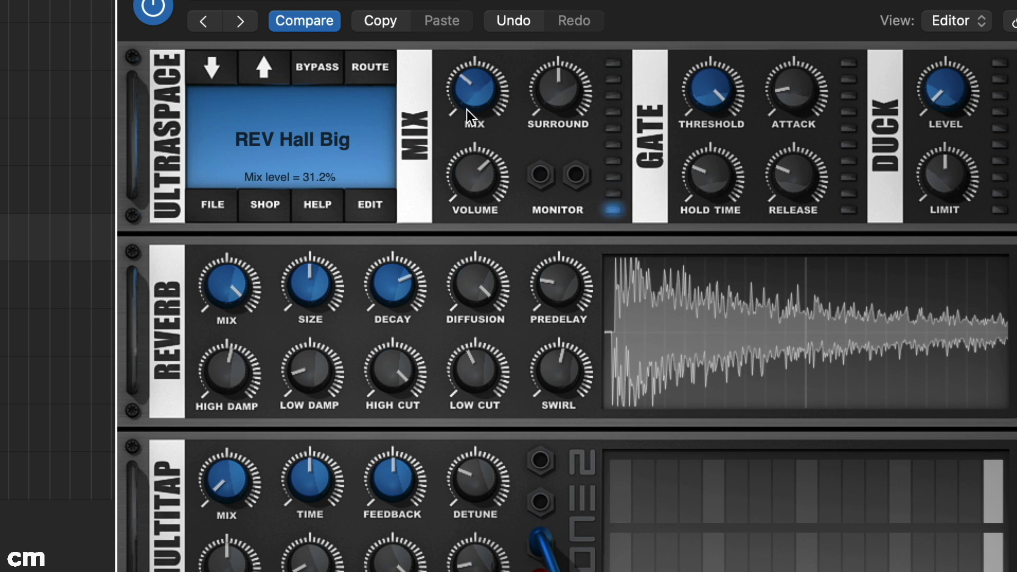
Step: Sweep the reverb room size up to 50 m and back, and the decay up to 100% and back to about 72%
mouse_move(370, 299)
left_click_drag(318, 291, 298, 119)
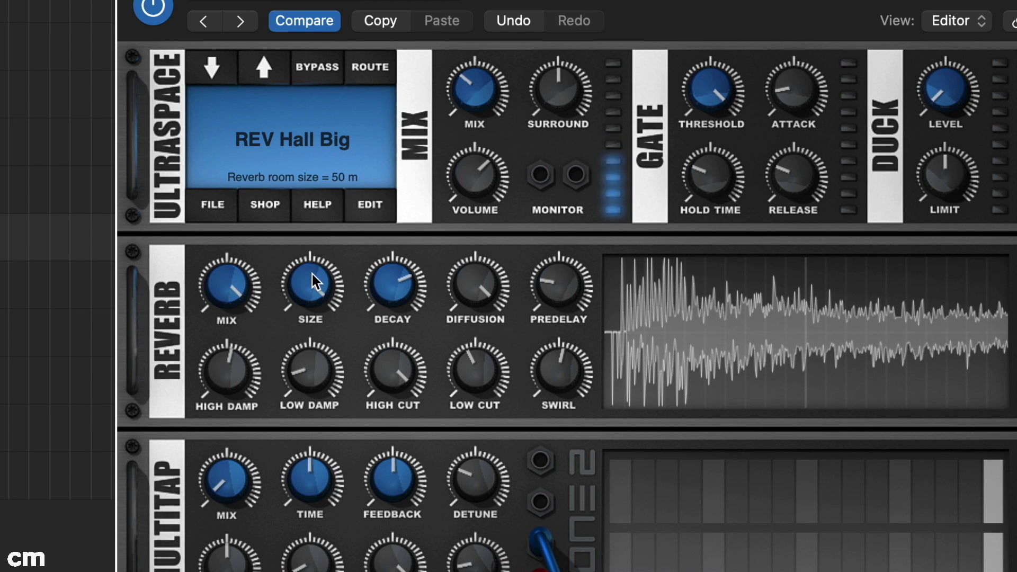
left_click_drag(313, 275, 301, 395)
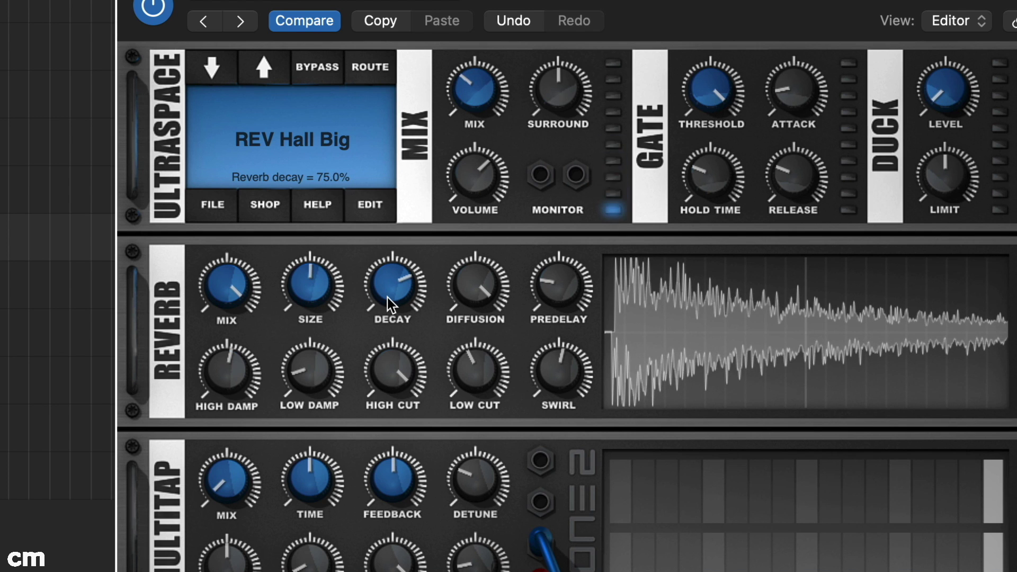
left_click_drag(387, 289, 390, 221)
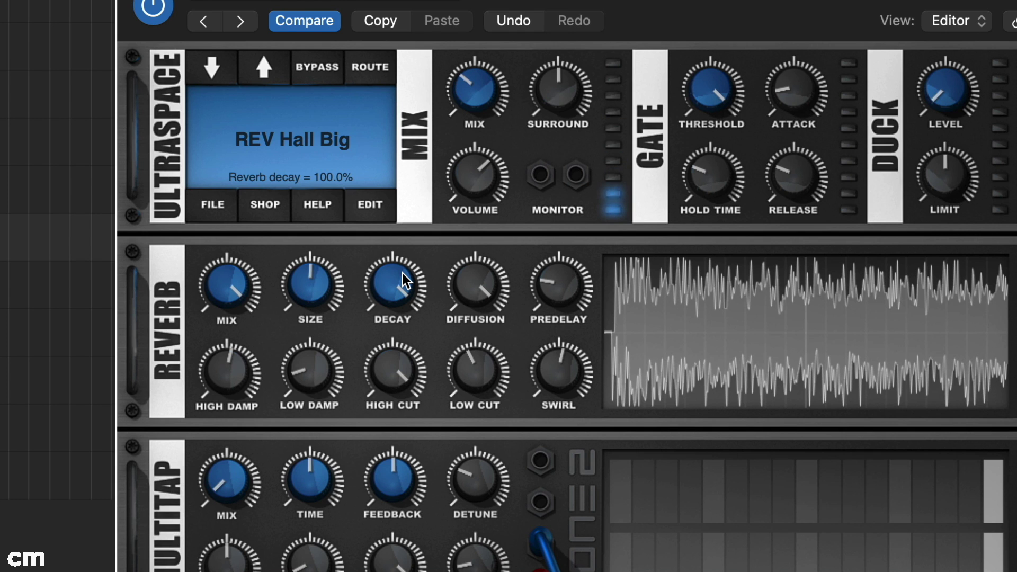
left_click_drag(402, 273, 392, 336)
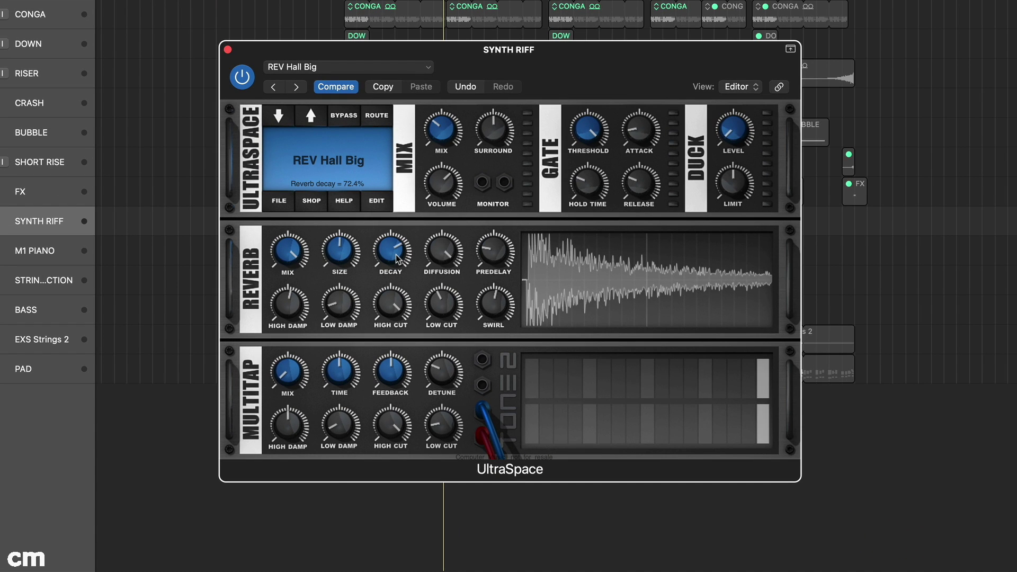
Step: Switch to the M1 PIANO track's reverb and load the REV Room Bright 2 preset
key("Down")
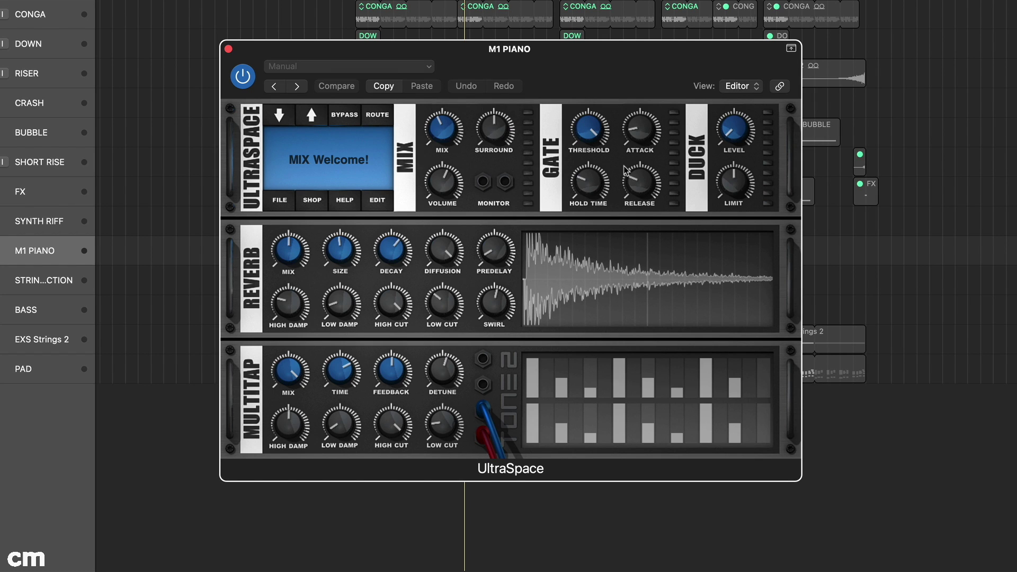
left_click(331, 159)
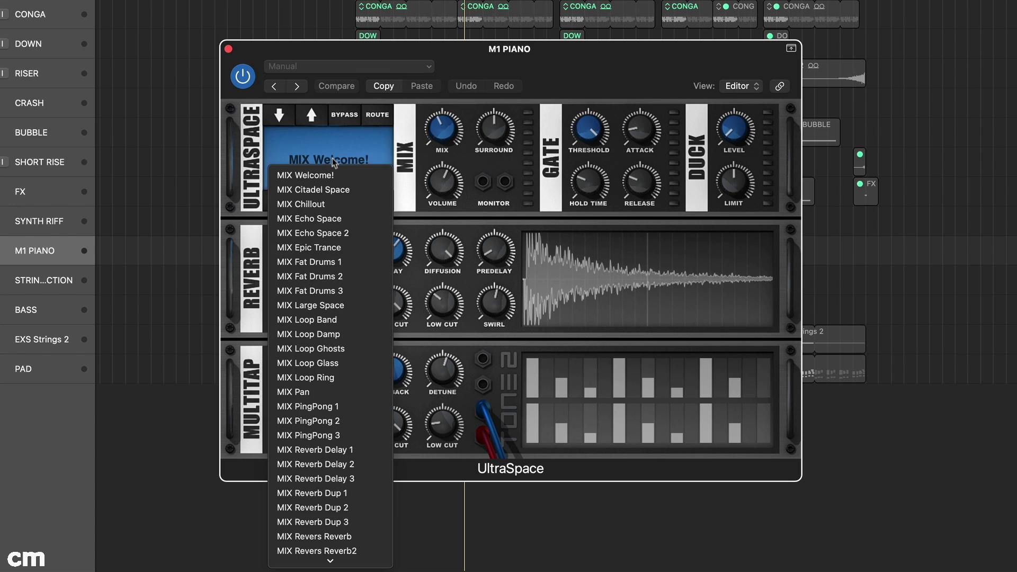
scroll(325, 354, "down", 10)
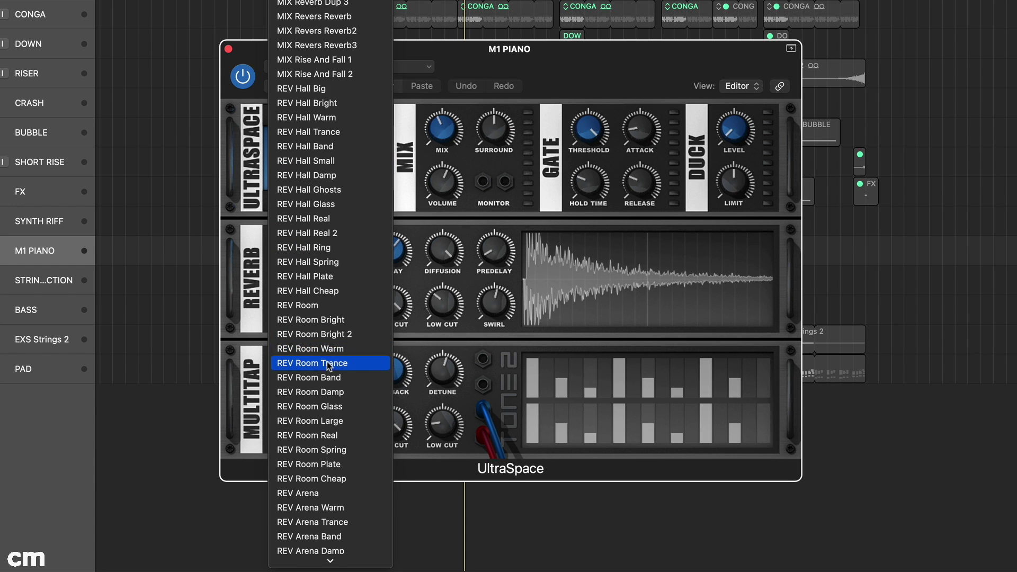
left_click(338, 335)
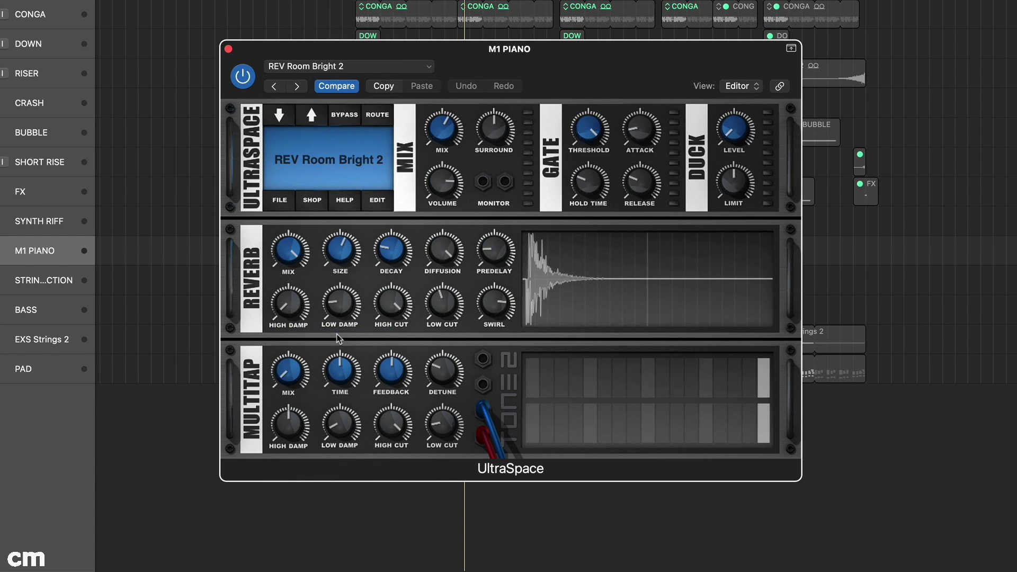
Step: Lower the overall mix on the M1 PIANO reverb and briefly audition only the wet signal
left_click_drag(439, 132, 450, 86)
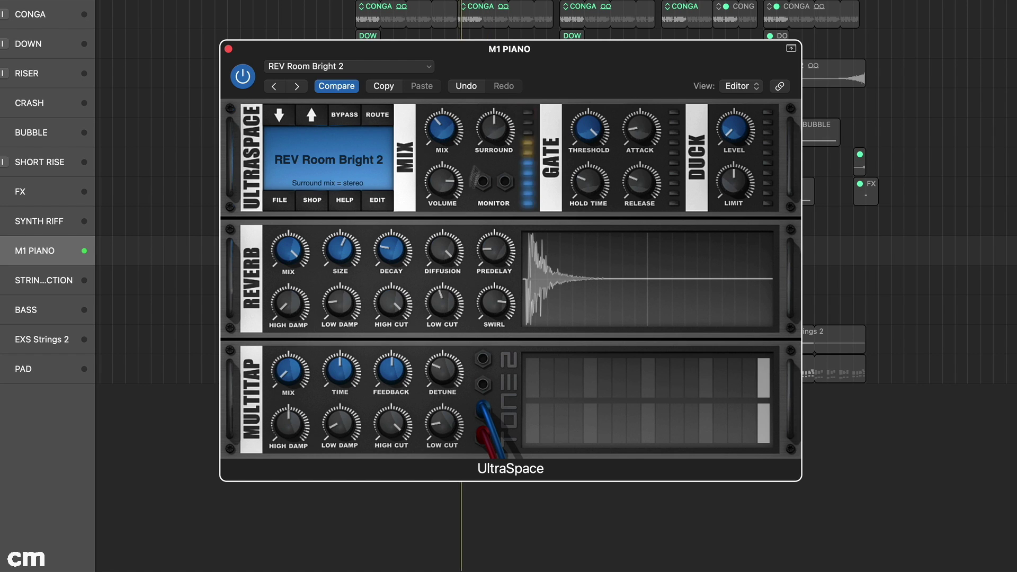
left_click(506, 182)
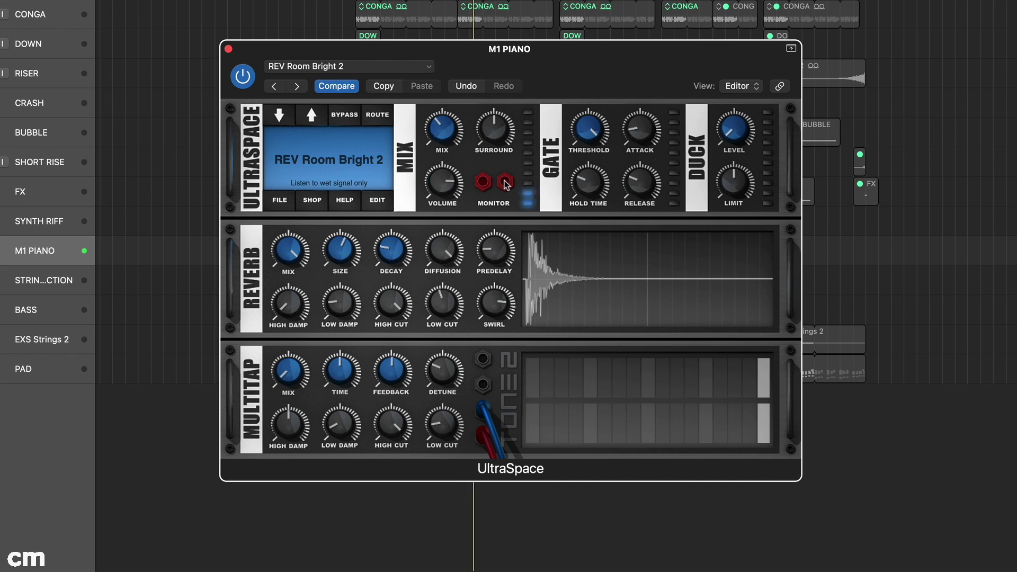
left_click(506, 182)
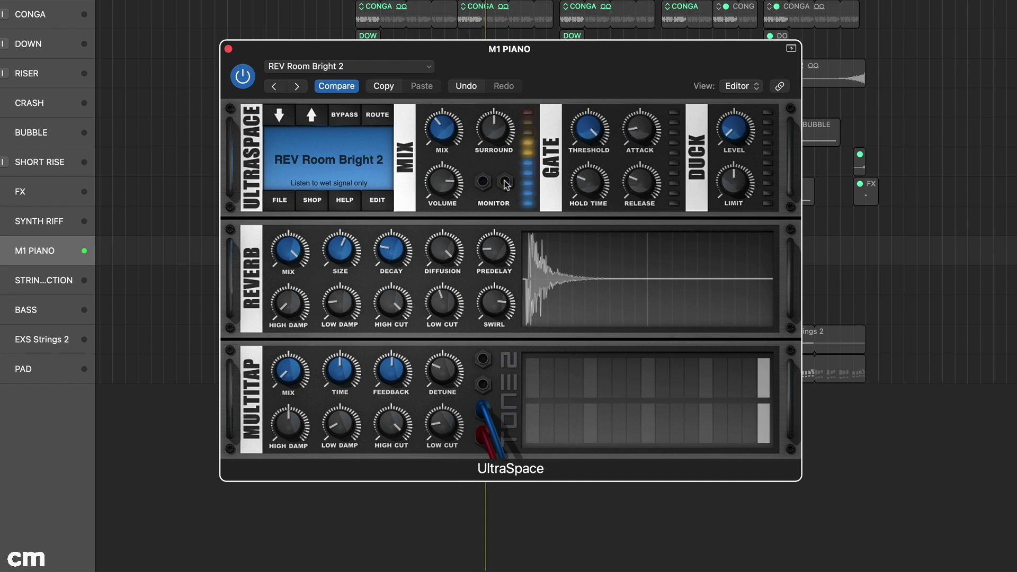
Step: Try low and high reverb swirl amounts on M1 PIANO, toggling wet-only monitoring to compare them
mouse_move(448, 314)
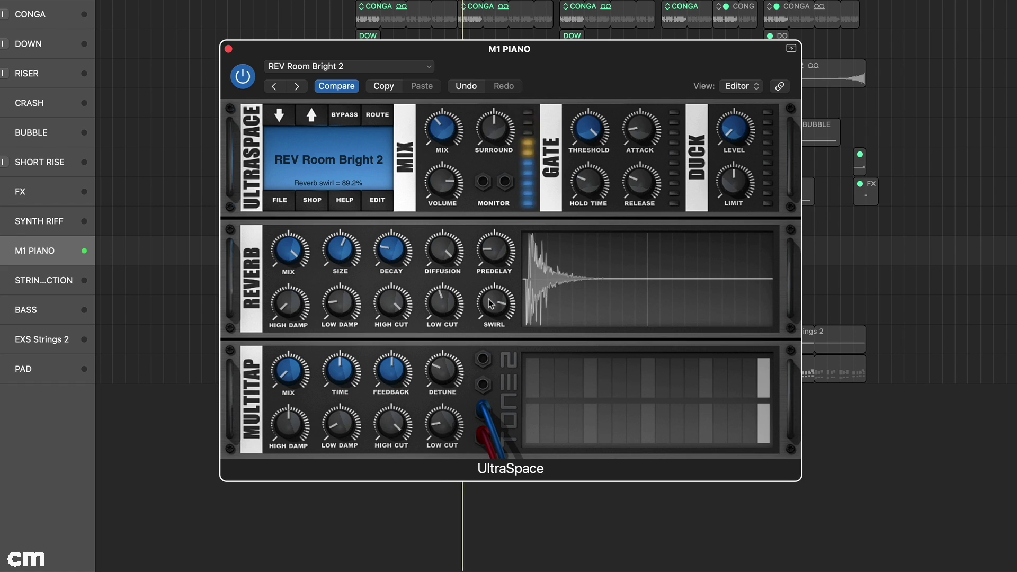
left_click(506, 182)
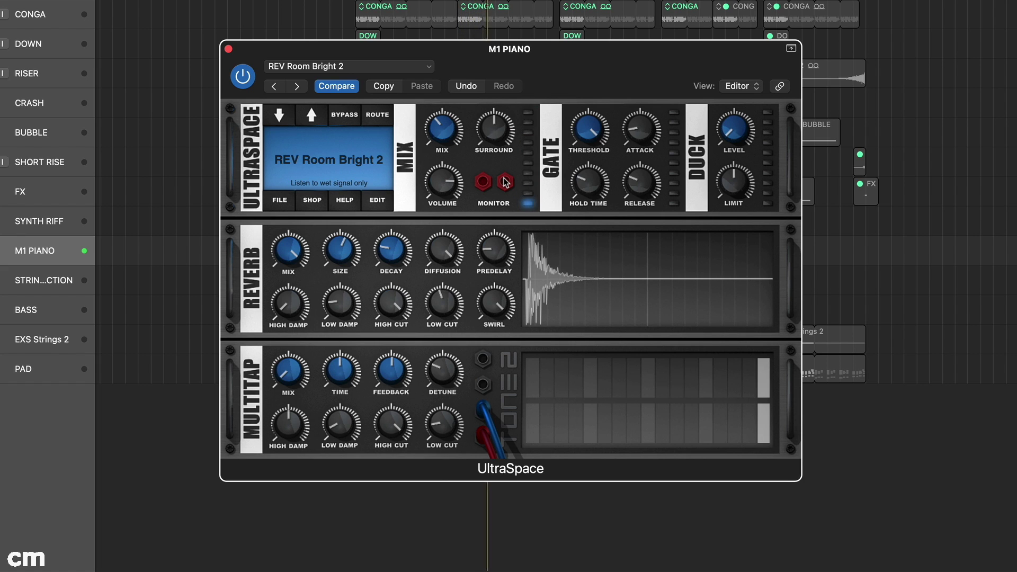
left_click(506, 182)
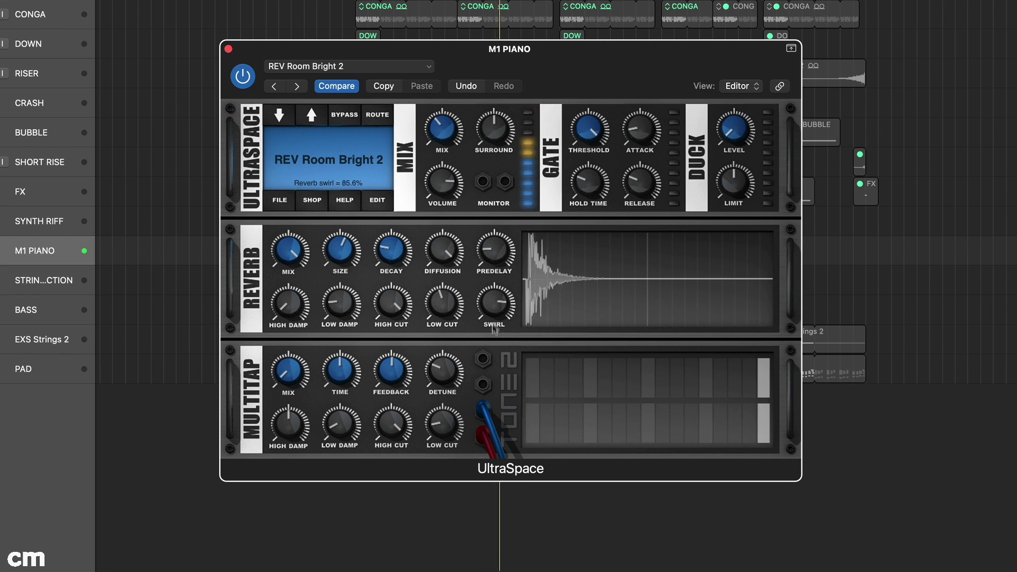
left_click(506, 182)
left_click(506, 182)
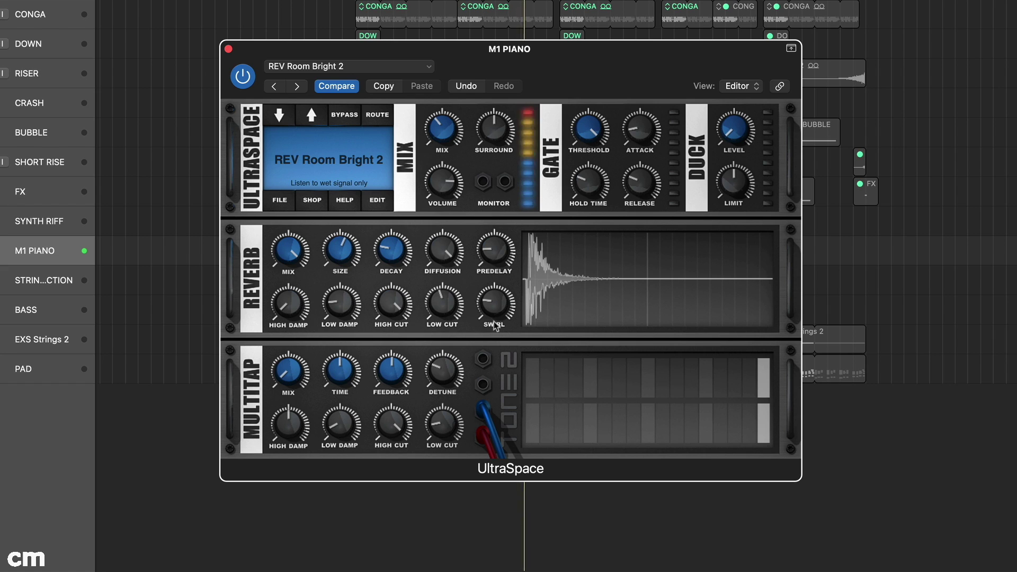
left_click(505, 182)
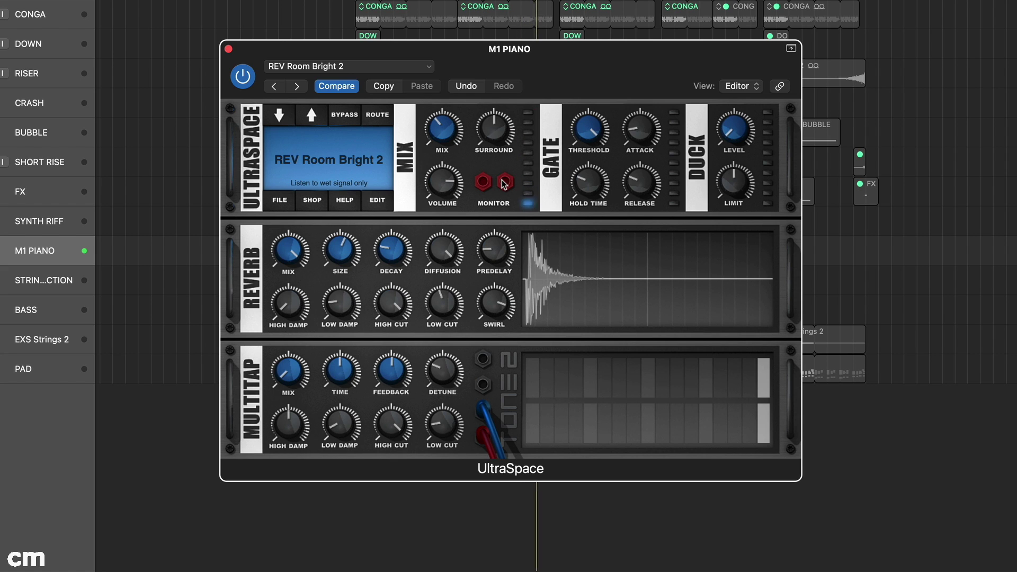
left_click(505, 182)
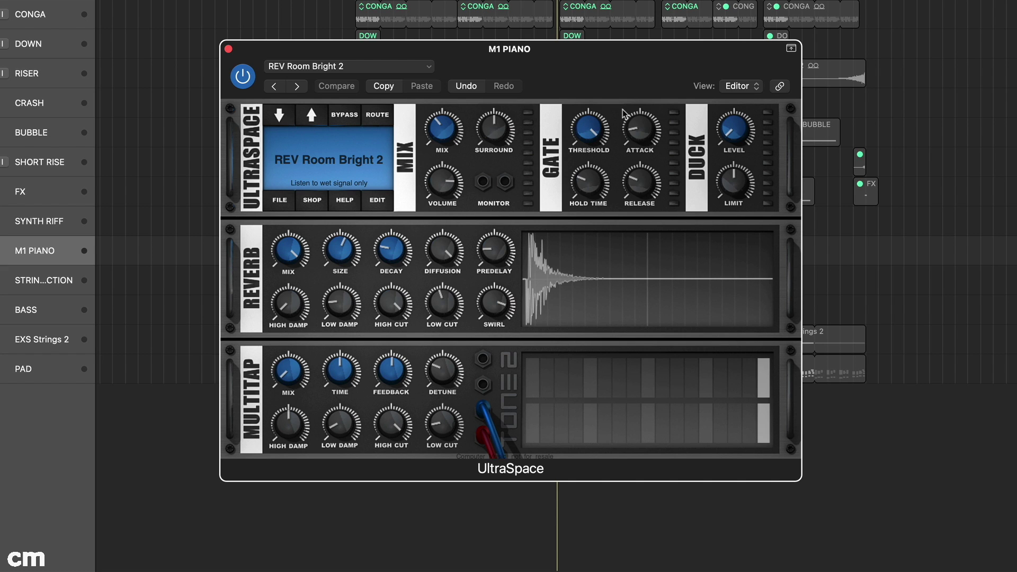
Step: Load the TAP __LR preset on the M1 PIANO track and lower its overall mix level
left_click(333, 161)
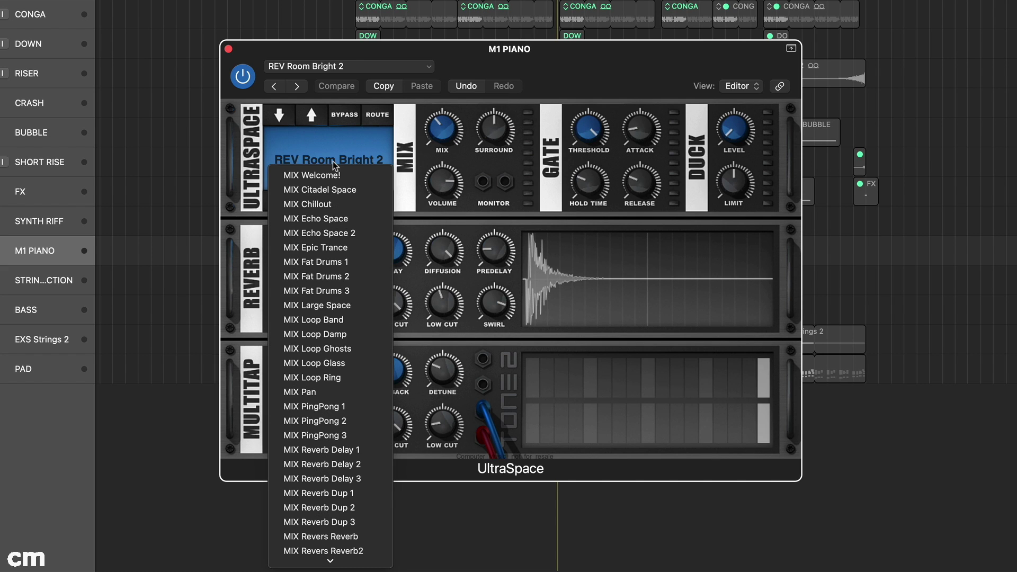
mouse_move(286, 570)
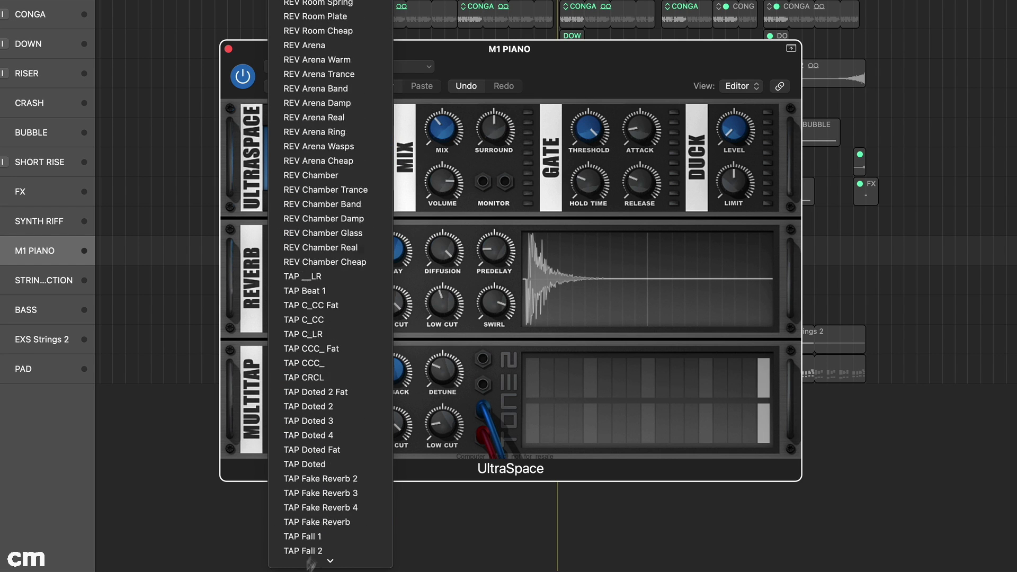
left_click(355, 263)
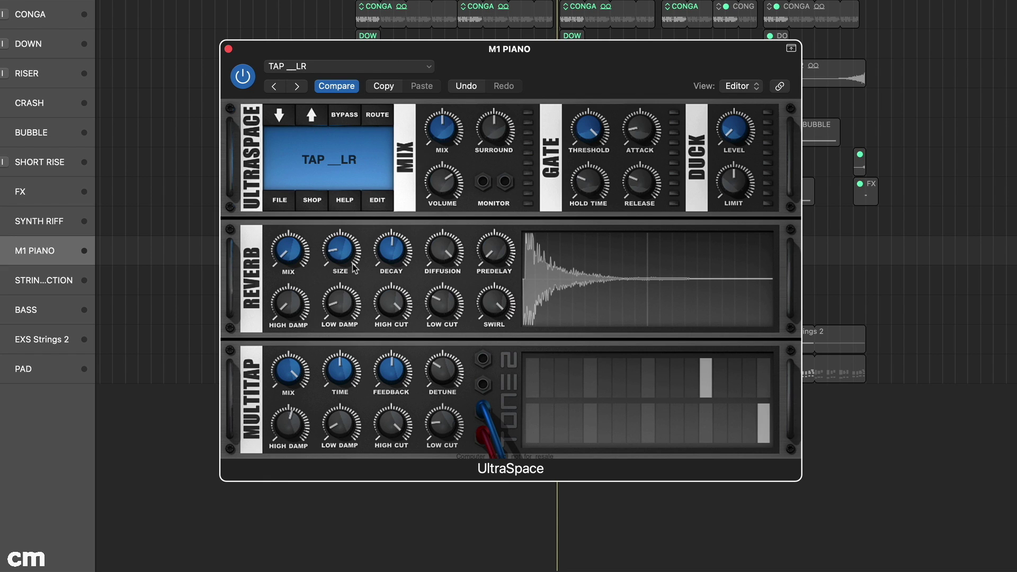
mouse_move(438, 144)
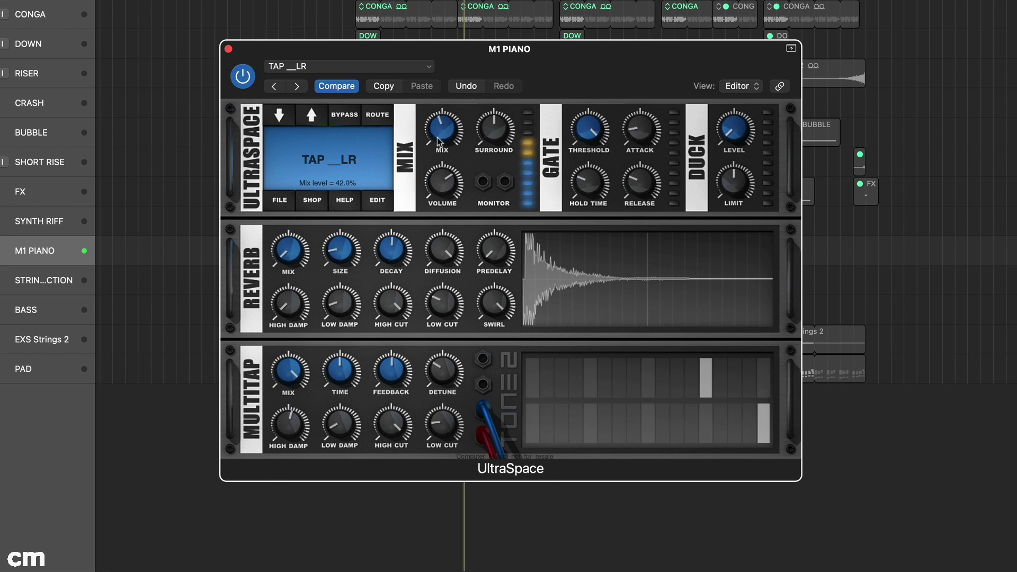
left_click_drag(438, 144, 439, 155)
Step: Replace the multitap's two existing taps with one full-level tap on the last left step, and set the feedback to one shot
scroll(437, 156, "up", 2)
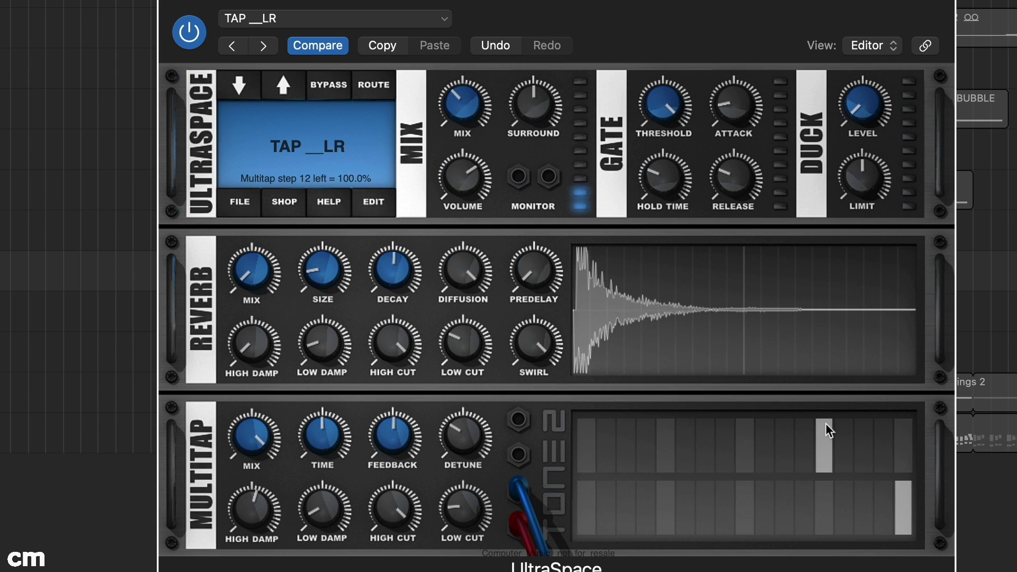
left_click(824, 450)
left_click(904, 530)
left_click(904, 421)
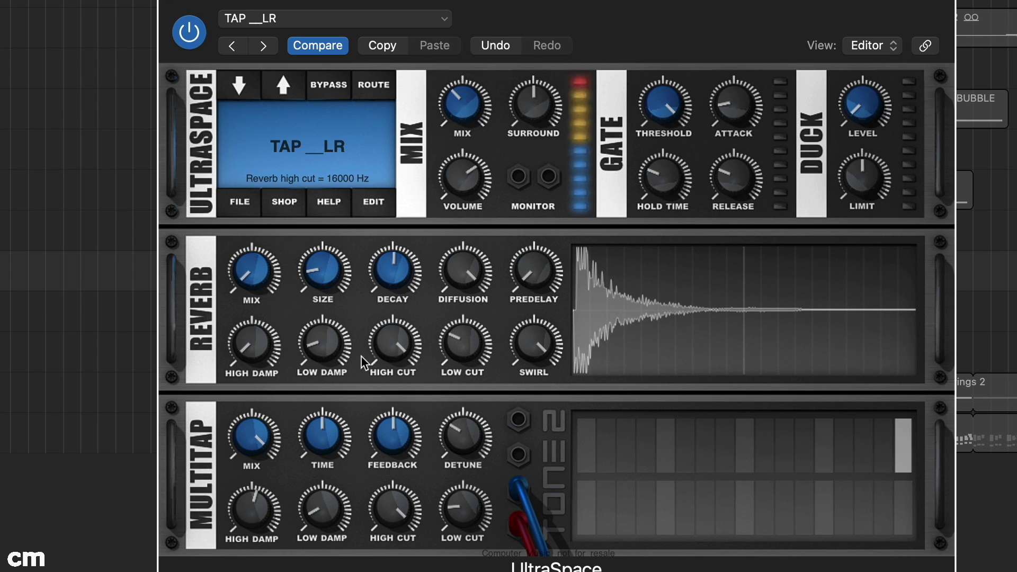
left_click_drag(390, 422, 412, 518)
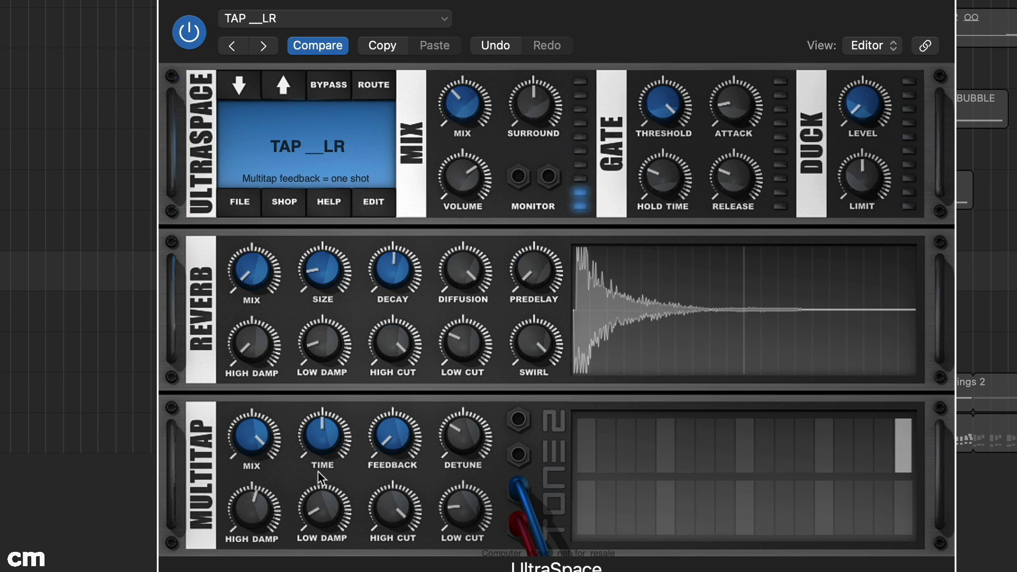
Step: Shorten the multitap time and draw taps of varied level on left steps 2, 4, 8, 11, 14 and right steps 1, 6, 11, 15
left_click_drag(321, 432, 328, 510)
left_click(666, 453)
left_click(704, 523)
left_click(745, 451)
left_click(804, 468)
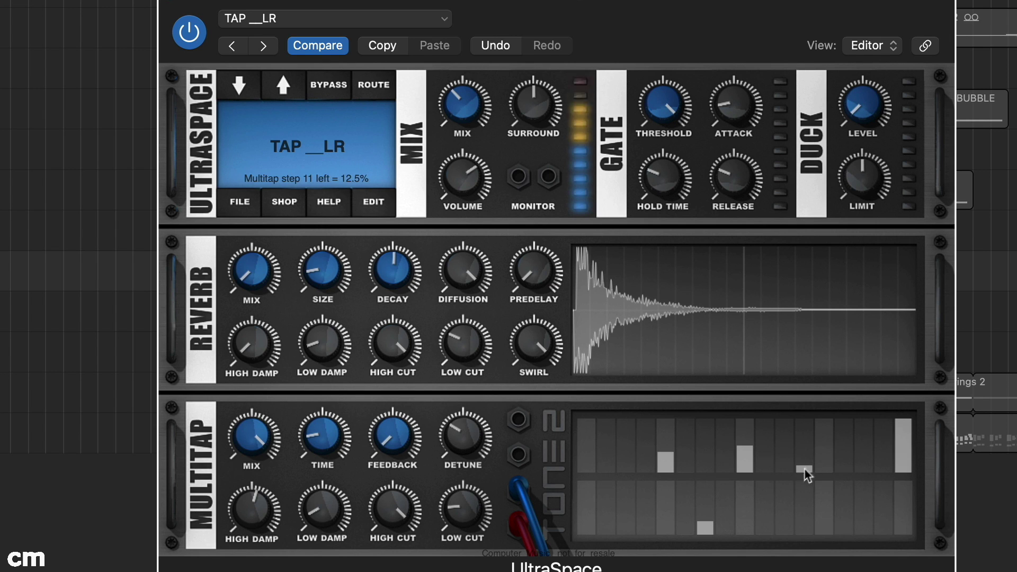
left_click(804, 522)
left_click(864, 457)
left_click(626, 432)
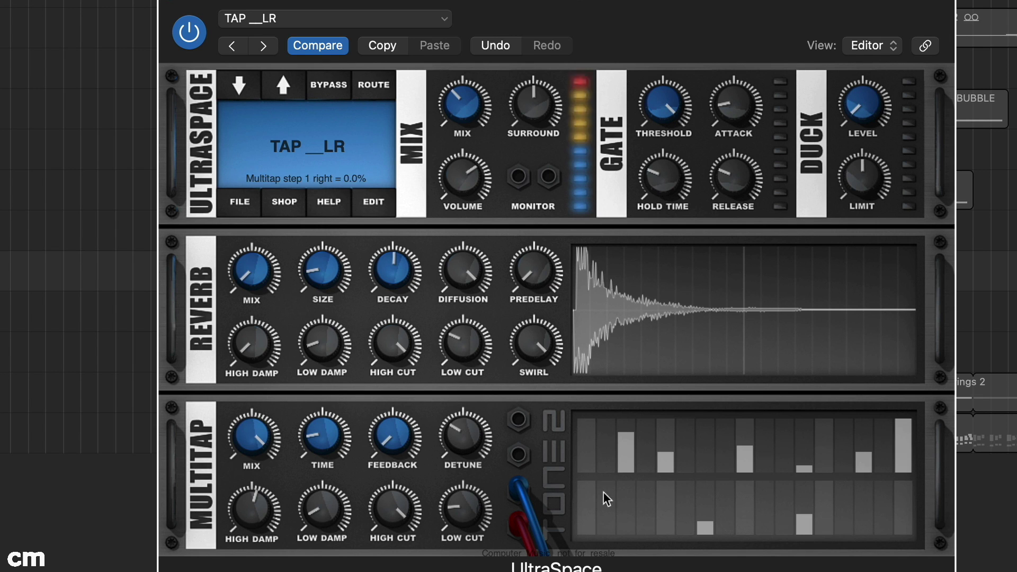
left_click(606, 495)
left_click(883, 508)
left_click(899, 471)
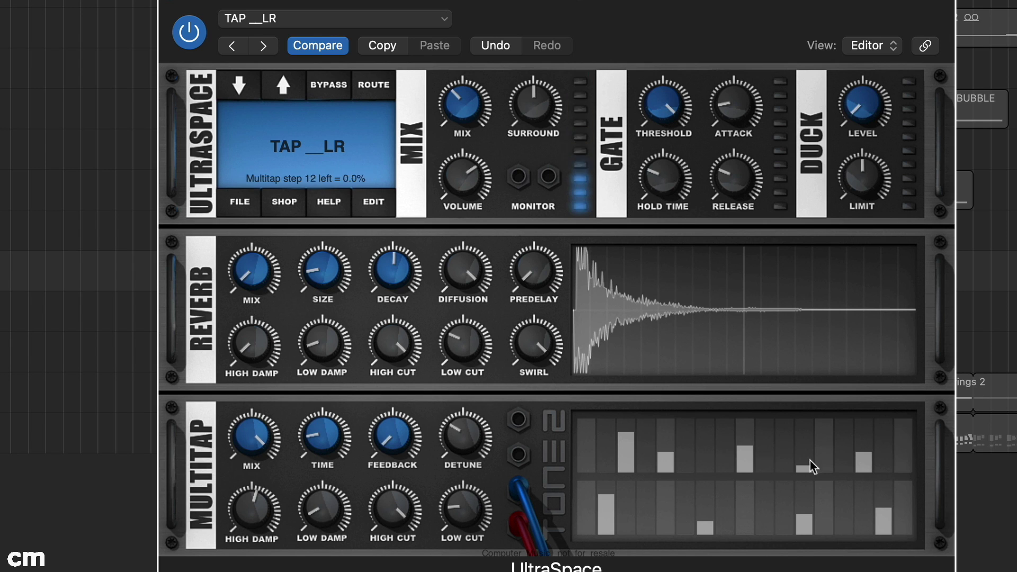
left_click(907, 434)
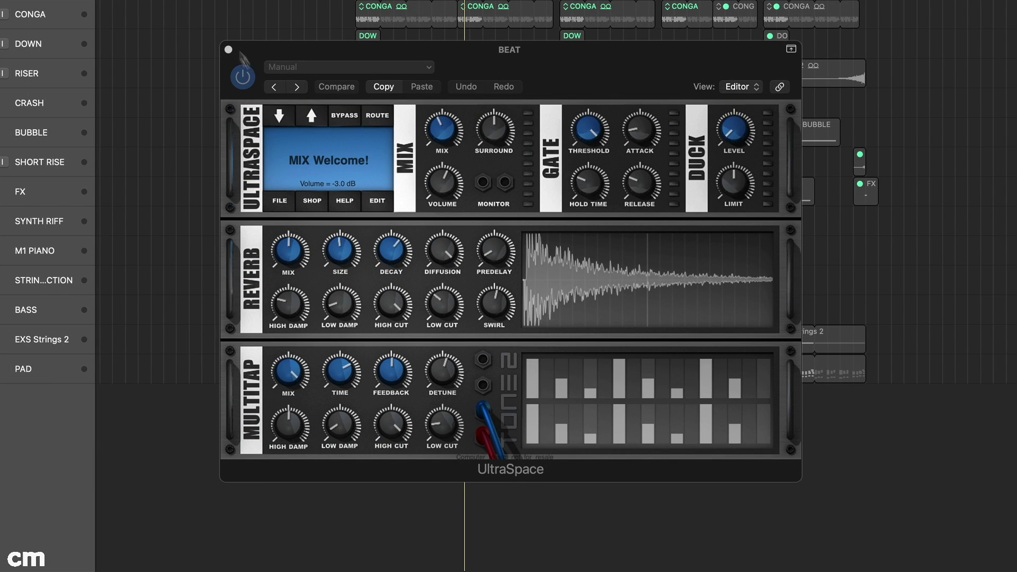
Step: Load the MIX Large Space preset in the BEAT track's UltraSpace
left_click(329, 159)
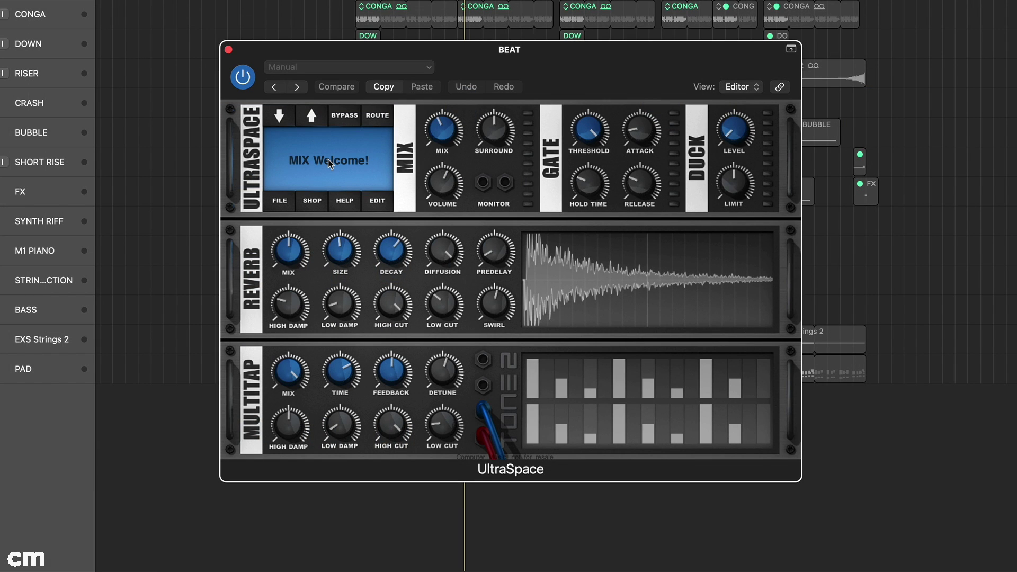
left_click(329, 159)
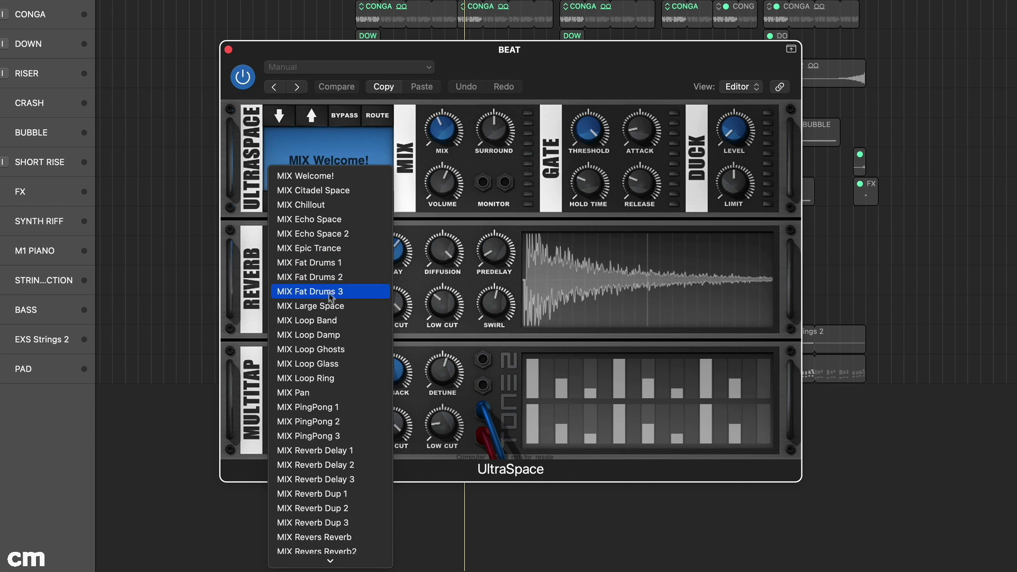
left_click(330, 306)
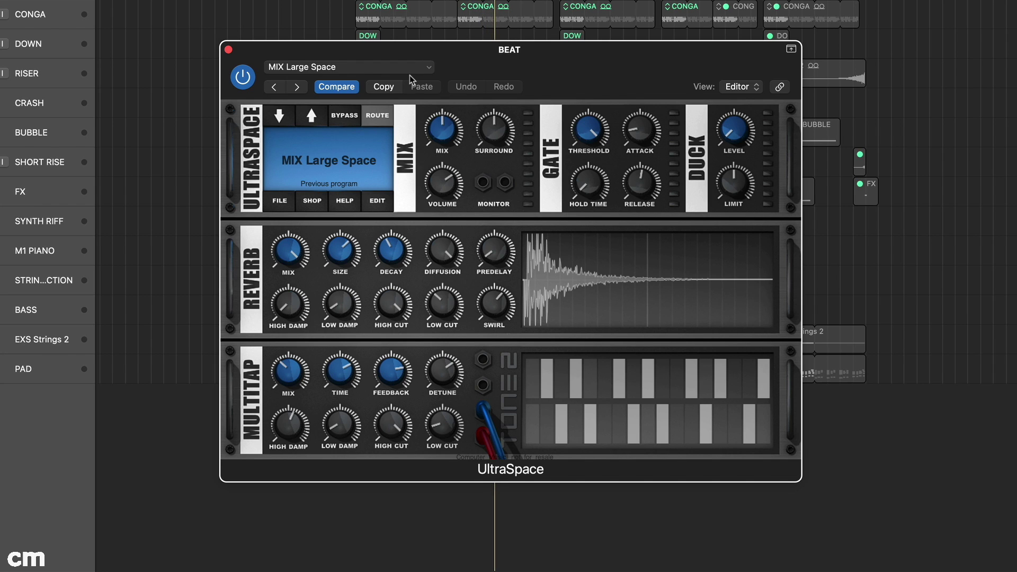
Step: Turn the reverb mix on BEAT fully down, then rebalance the reverb and multitap mix levels, raising the multitap mix to about 76%
left_click_drag(288, 251, 329, 569)
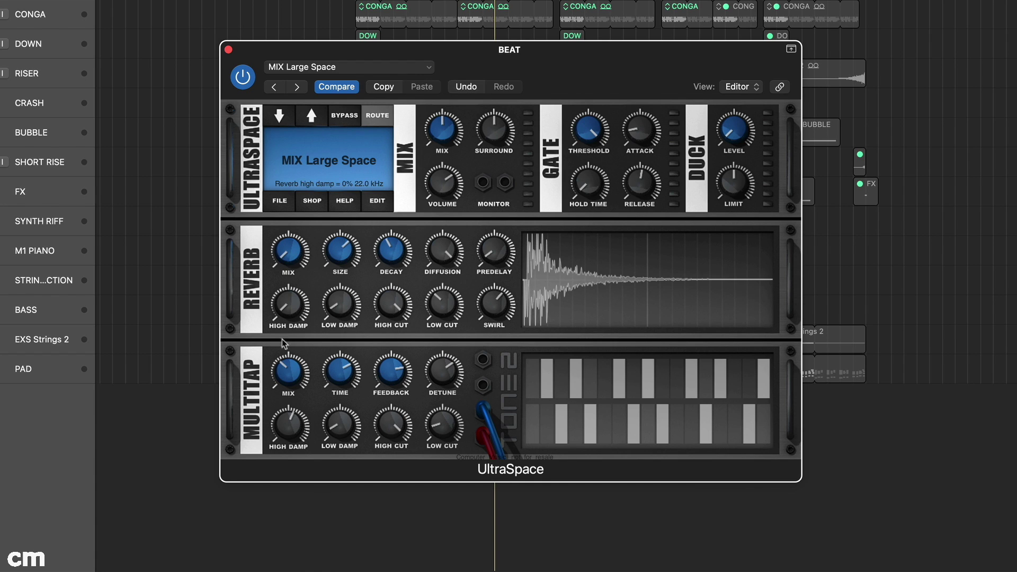
mouse_move(291, 330)
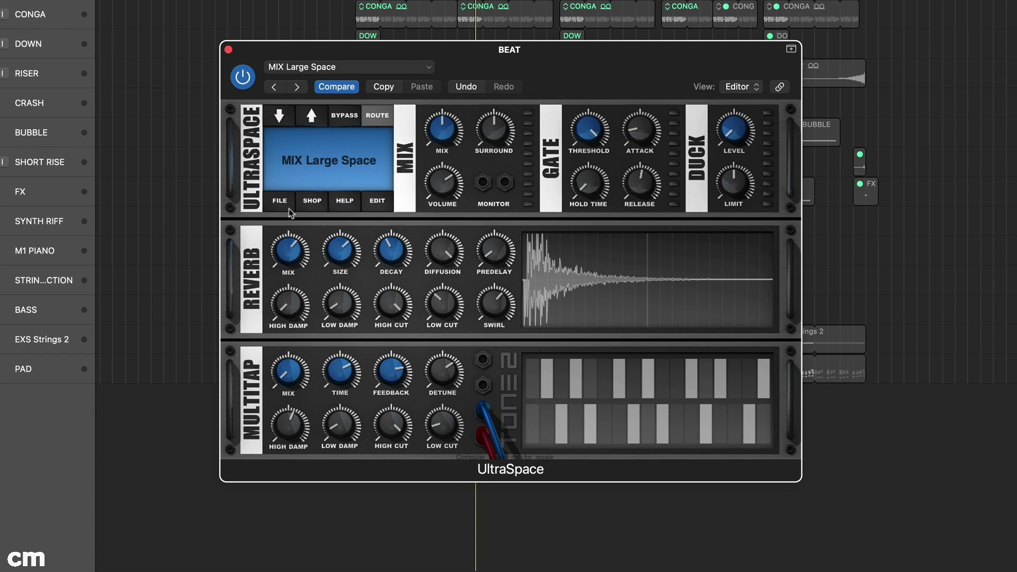
left_click_drag(282, 222, 289, 252)
left_click_drag(289, 342, 290, 244)
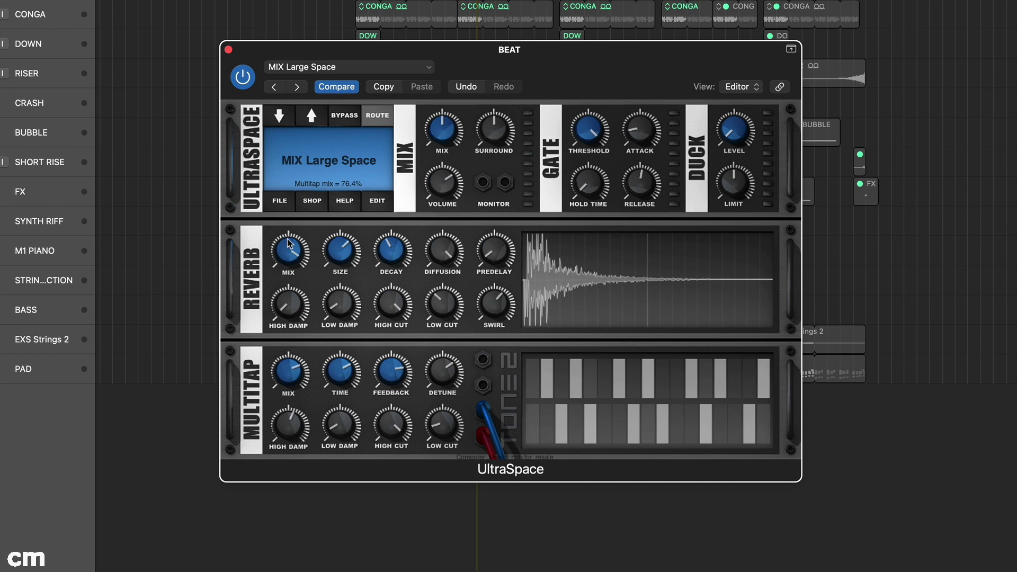